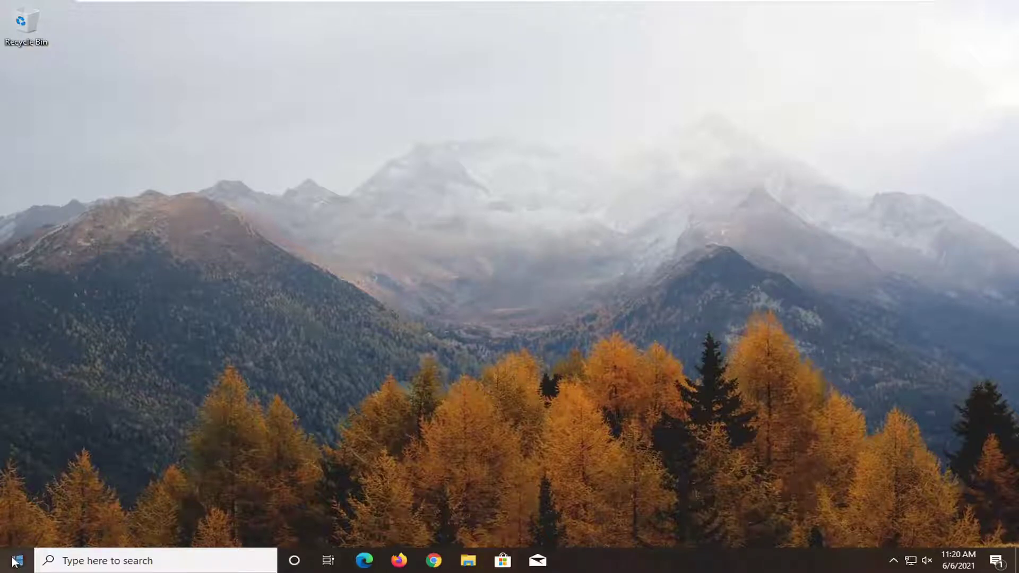
- Restart Windows from the Start button's power menu and return to the desktop
{"action": "right_click", "coordinate": [16, 561]}
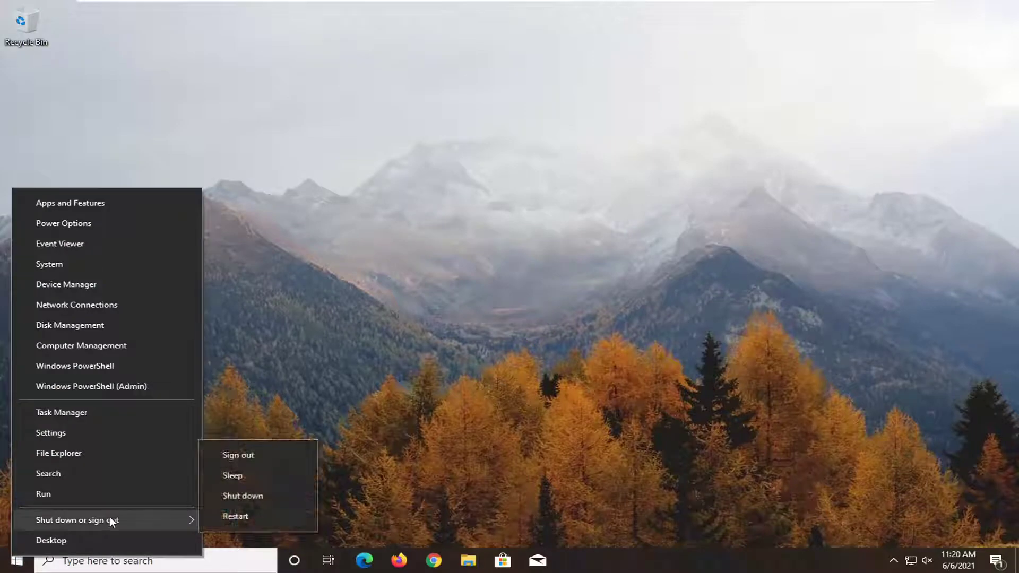
{"action": "mouse_move", "coordinate": [77, 520]}
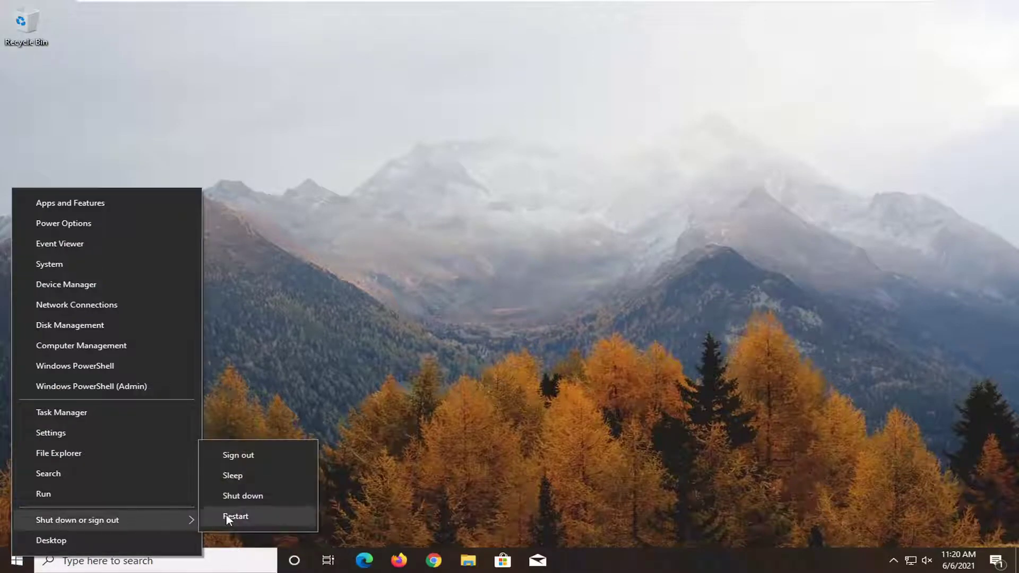
{"action": "left_click", "coordinate": [259, 520]}
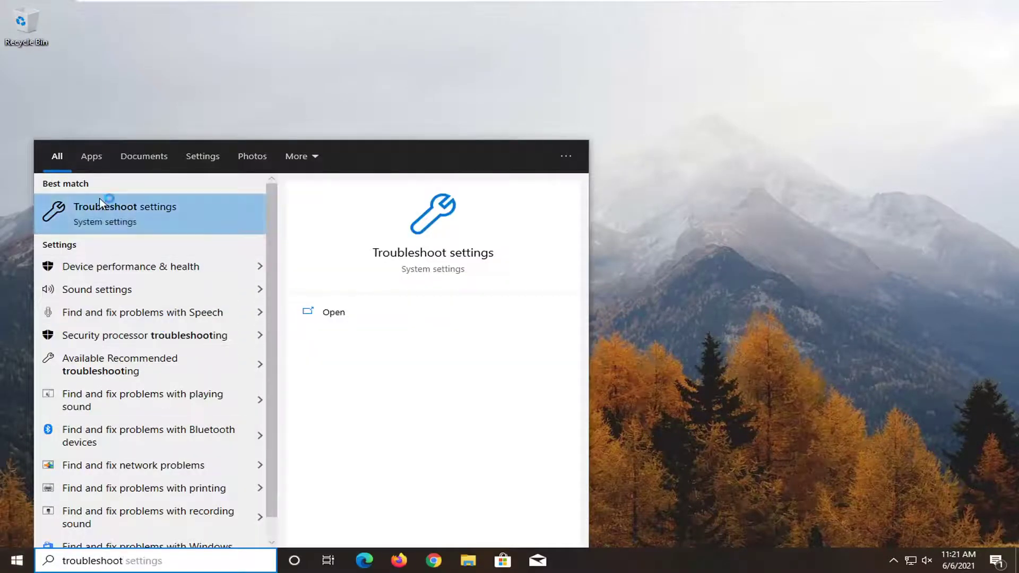
- Choose Troubleshoot settings from the taskbar search results
{"action": "left_click", "coordinate": [122, 217]}
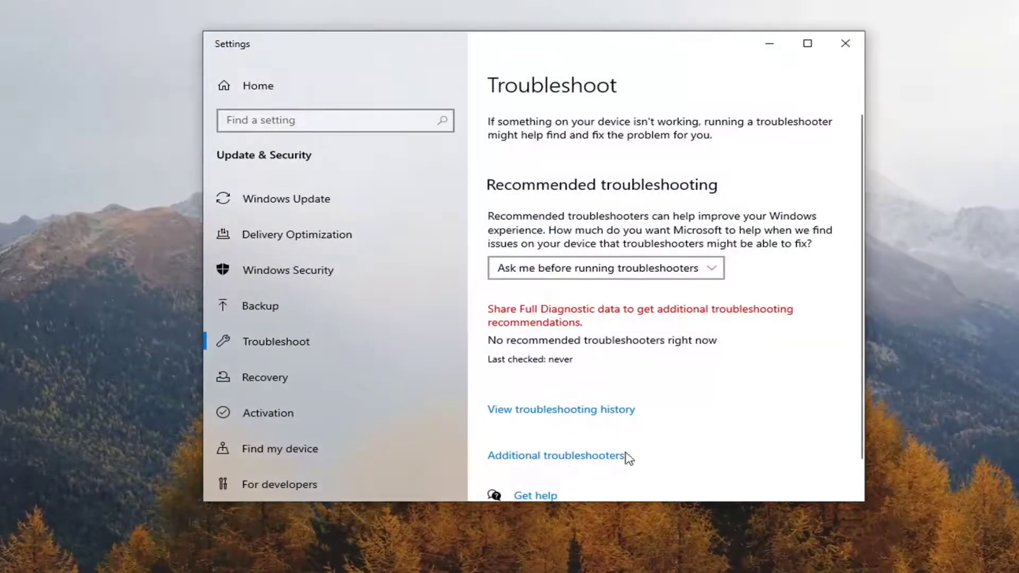
- Open Additional troubleshooters and expand the Windows Update entry
{"action": "left_click", "coordinate": [596, 460]}
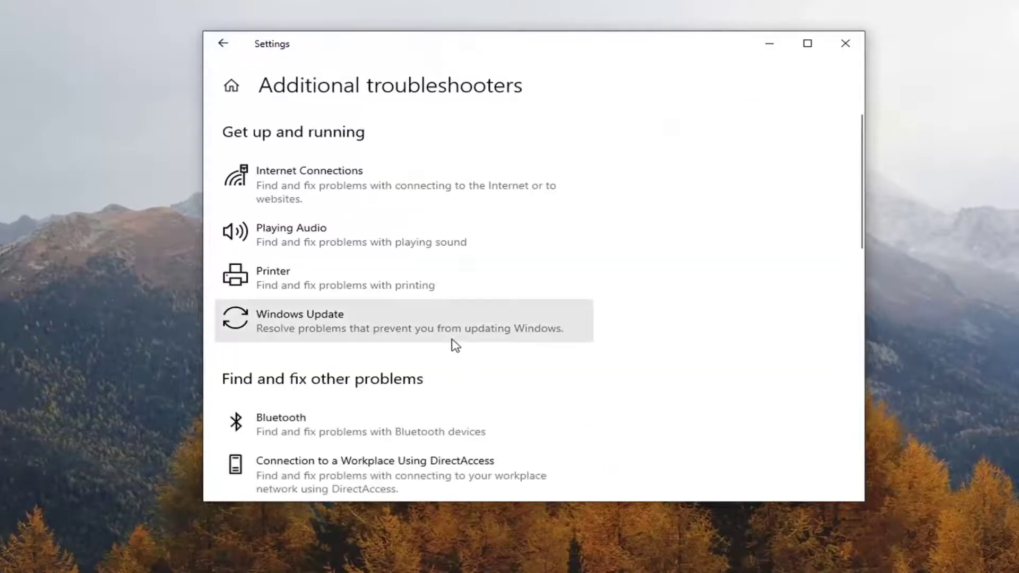
{"action": "scroll", "coordinate": [455, 343], "scroll_direction": "down", "scroll_amount": 1}
{"action": "scroll", "coordinate": [454, 344], "scroll_direction": "up", "scroll_amount": 1}
{"action": "left_click", "coordinate": [472, 331]}
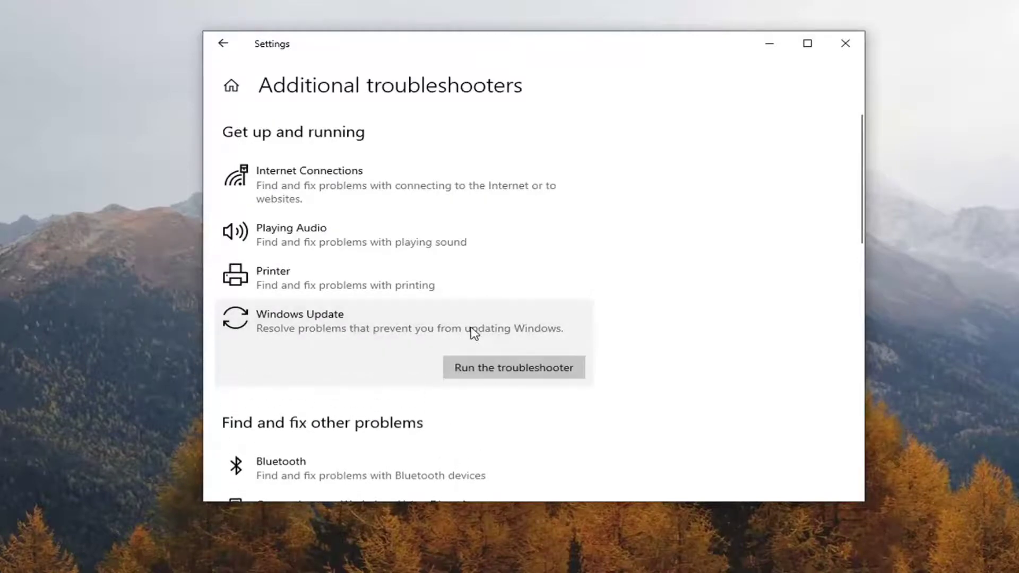
- Run the Windows Update troubleshooter until it reports the service registration problem fixed
{"action": "left_click", "coordinate": [534, 372]}
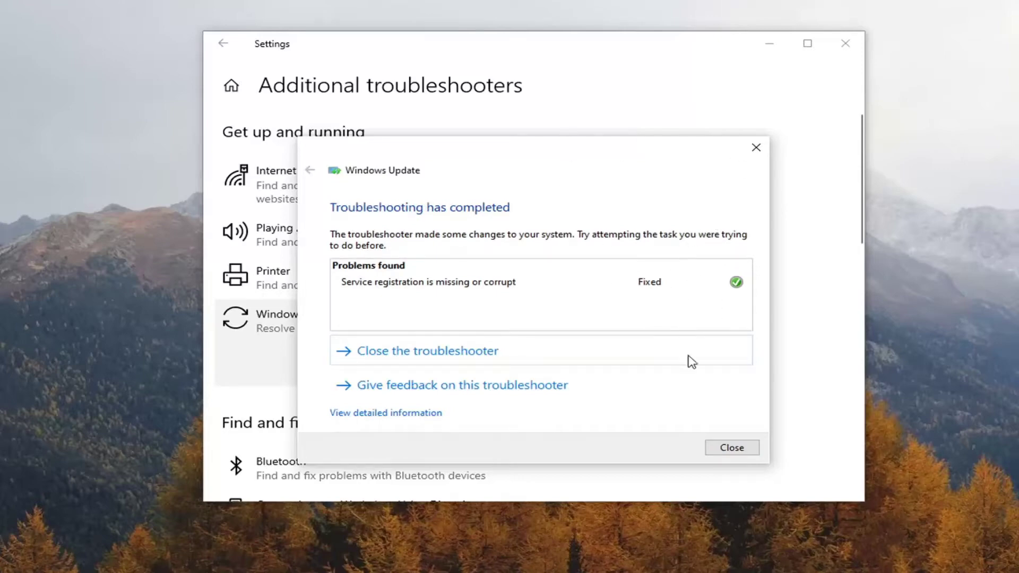
- Close the completed troubleshooter report and the Settings window
{"action": "left_click", "coordinate": [732, 447]}
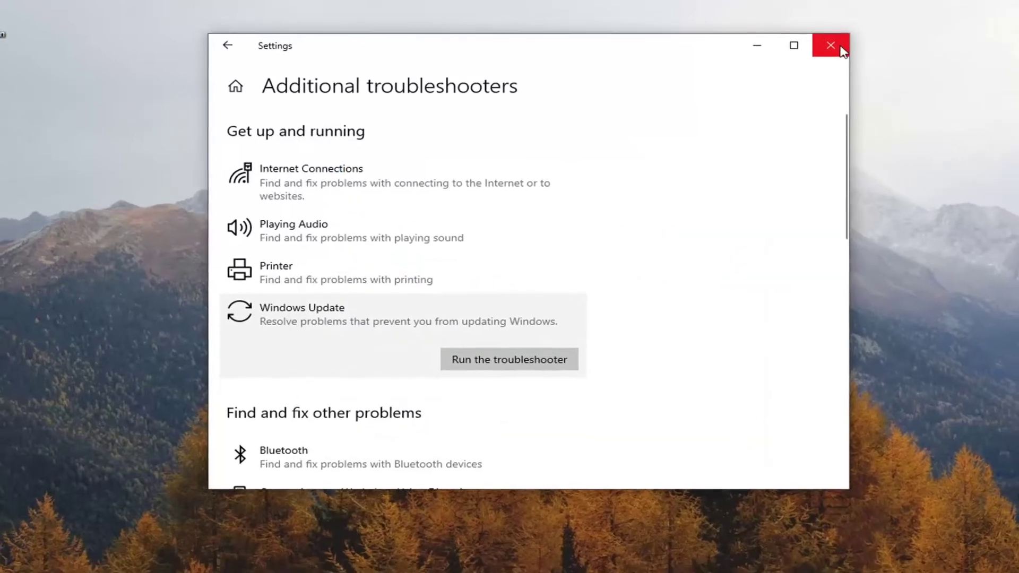
{"action": "left_click", "coordinate": [841, 48]}
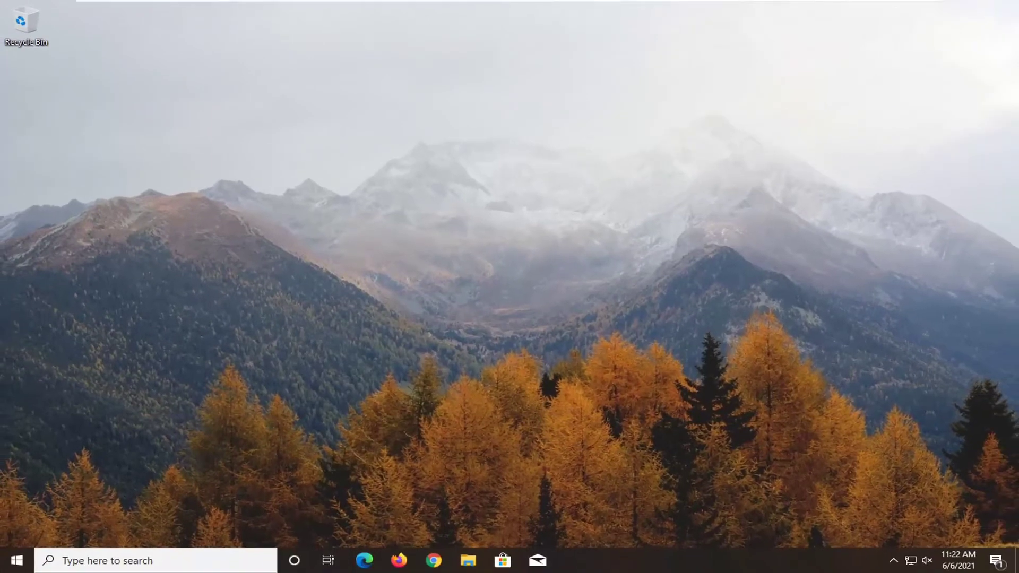